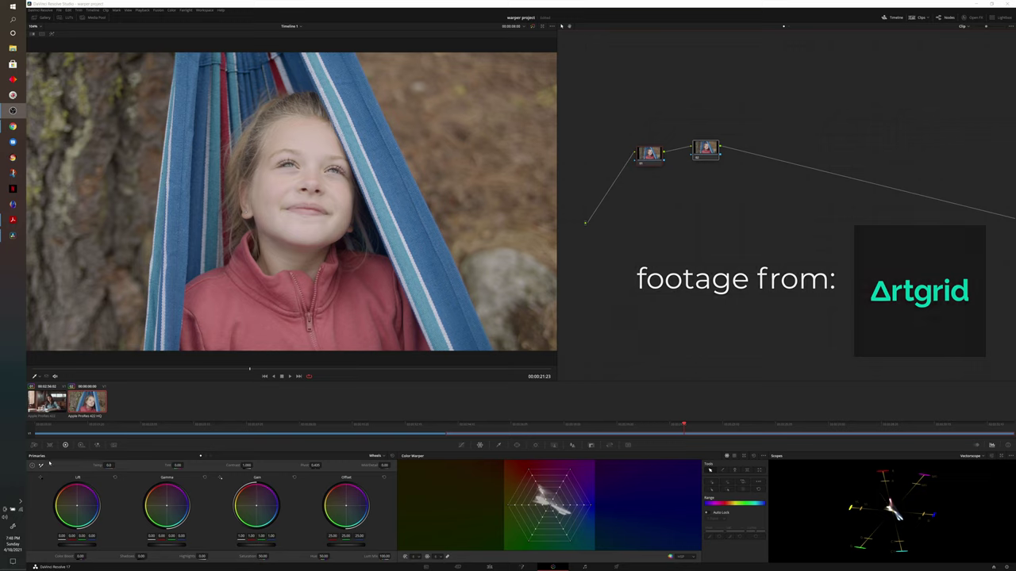
Step: White-balance the hammock clip by sampling a neutral spot with the Primaries picker
{"action": "left_click", "coordinate": [391, 200]}
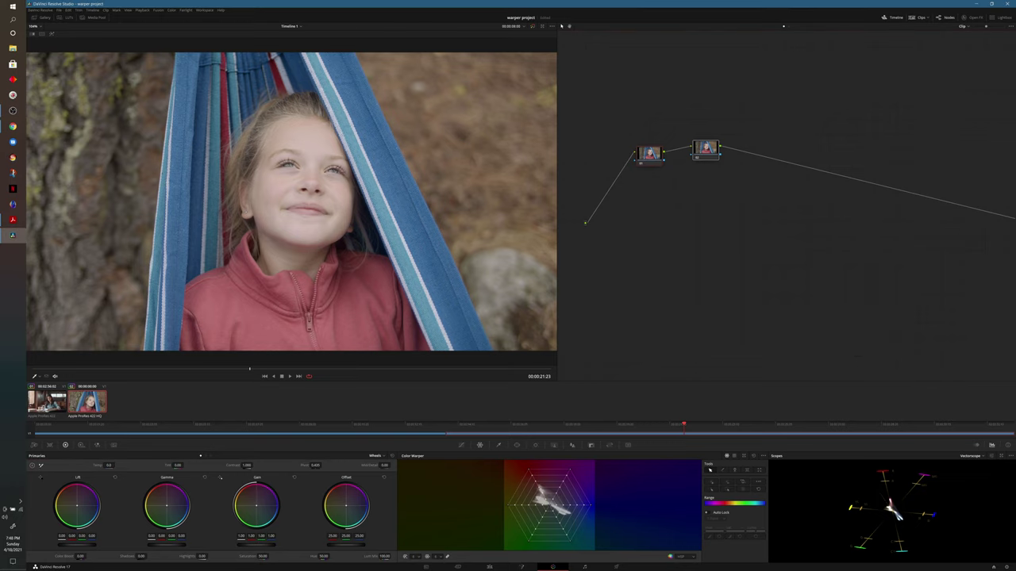
{"action": "left_click", "coordinate": [382, 186]}
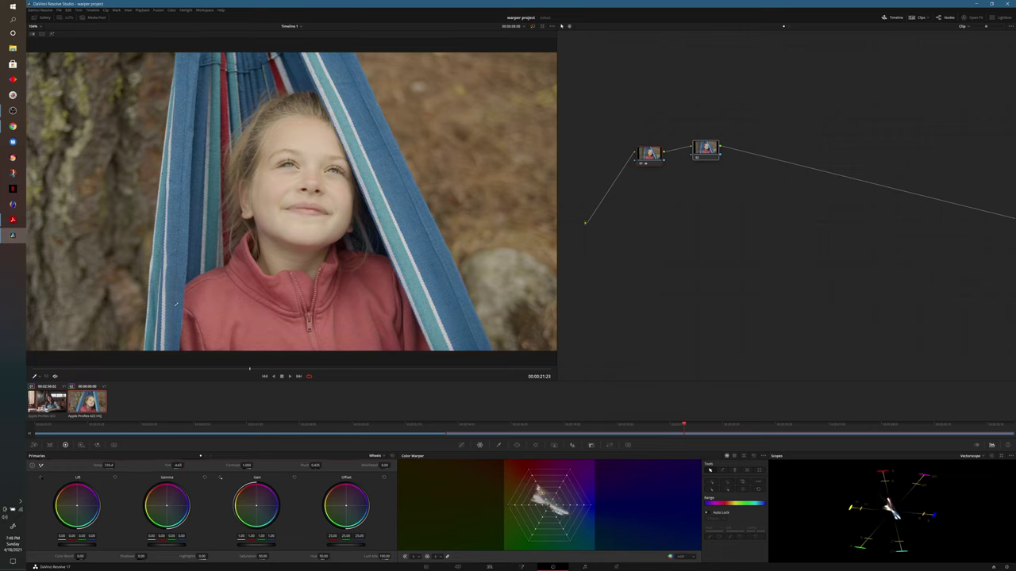
{"action": "left_click", "coordinate": [40, 466]}
Step: Float the Color Warper in an enlarged window, switch it to Chroma-Luma grids, and select a point column
{"action": "left_click", "coordinate": [744, 457]}
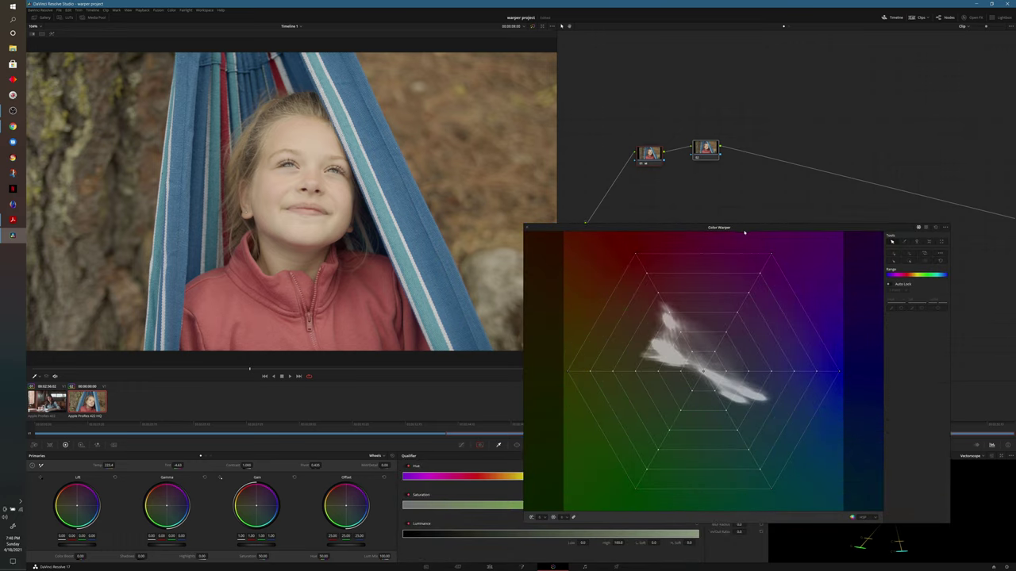
{"action": "left_click_drag", "start_coordinate": [744, 232], "coordinate": [721, 238]}
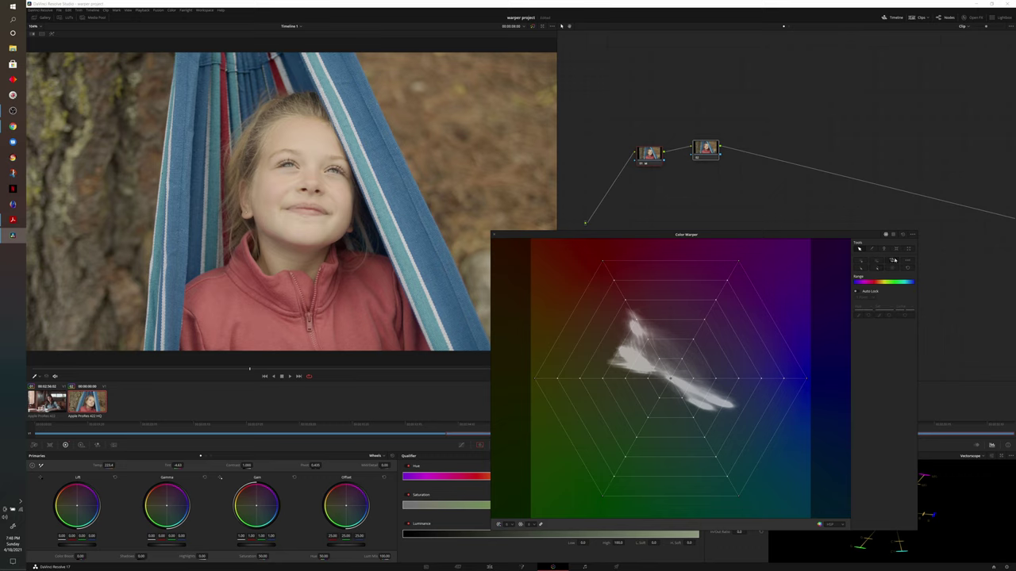
{"action": "left_click", "coordinate": [894, 235]}
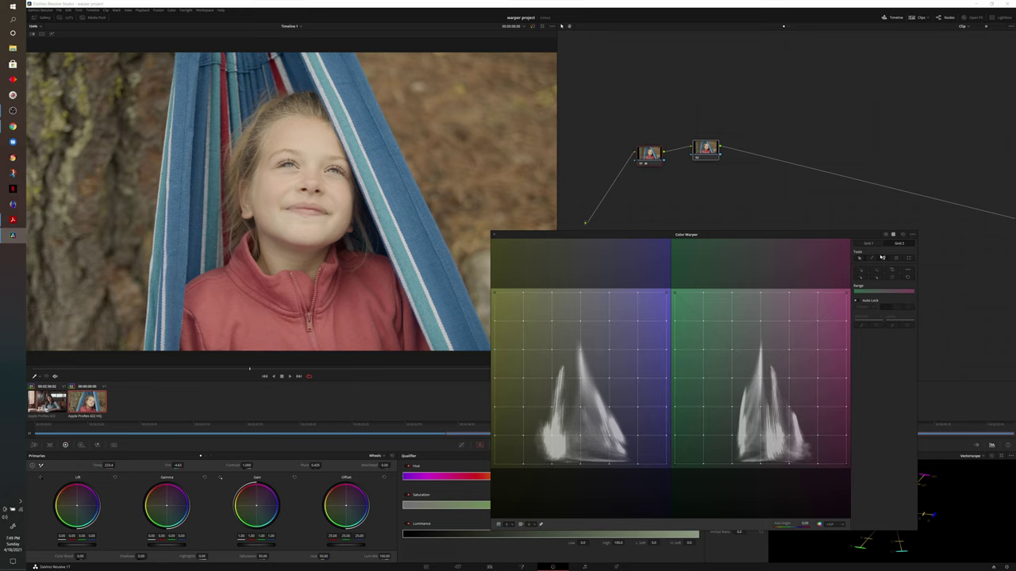
{"action": "left_click", "coordinate": [572, 283]}
Step: Warp the left grid's top, bottom and right points inward, undoing the right-grid change, for a magenta cast
{"action": "left_click_drag", "start_coordinate": [495, 294], "coordinate": [569, 292]}
{"action": "mouse_move", "coordinate": [676, 294]}
{"action": "left_mouse_down"}
{"action": "mouse_move", "coordinate": [731, 294]}
{"action": "mouse_move", "coordinate": [688, 293]}
{"action": "left_mouse_up"}
{"action": "left_click_drag", "start_coordinate": [846, 294], "coordinate": [809, 304]}
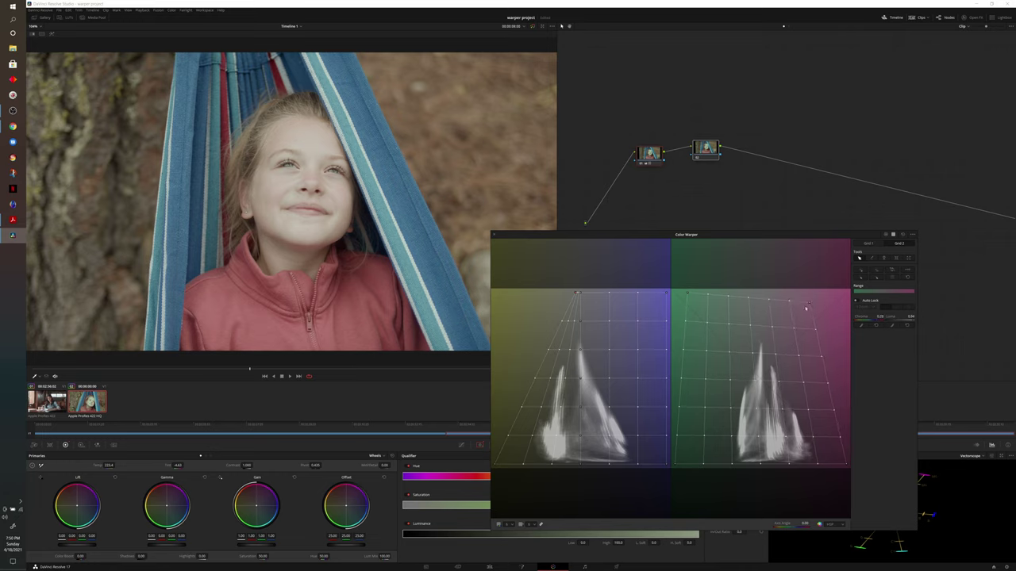
{"action": "key", "text": "ctrl+z"}
{"action": "key", "text": "ctrl+z"}
{"action": "left_click_drag", "start_coordinate": [494, 465], "coordinate": [571, 467]}
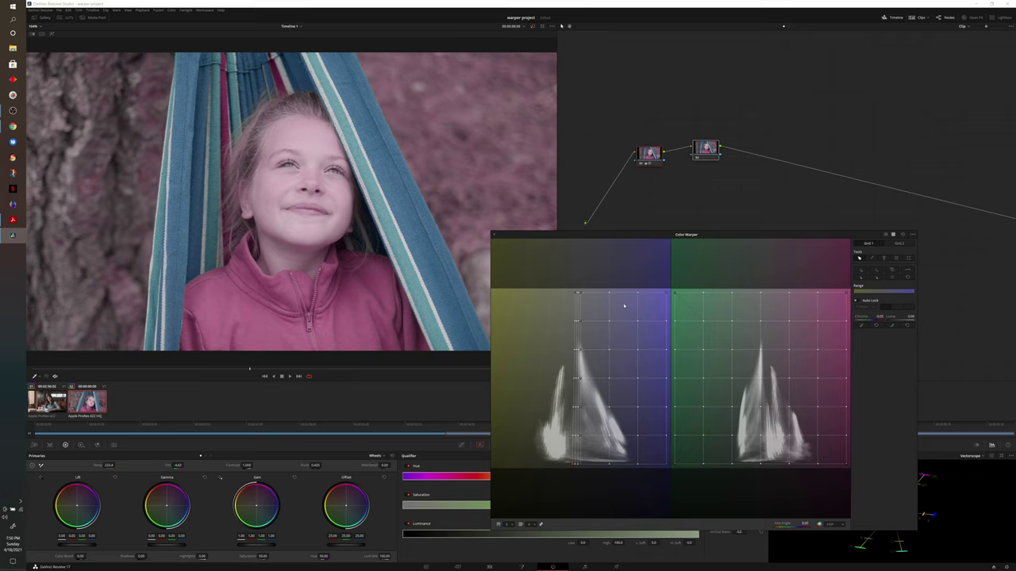
{"action": "left_click_drag", "start_coordinate": [667, 295], "coordinate": [589, 294]}
{"action": "left_click_drag", "start_coordinate": [667, 466], "coordinate": [595, 468]}
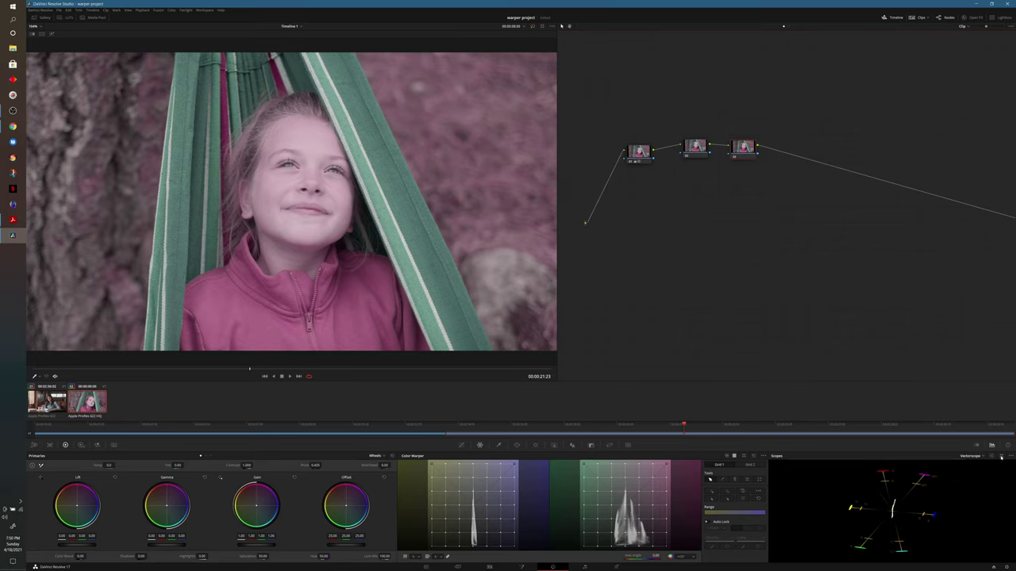
Step: Float the vectorscope and rotate the node's Hue to 36.00 for orange tones and a teal hammock
{"action": "left_click", "coordinate": [1002, 458]}
{"action": "left_click_drag", "start_coordinate": [732, 238], "coordinate": [752, 236]}
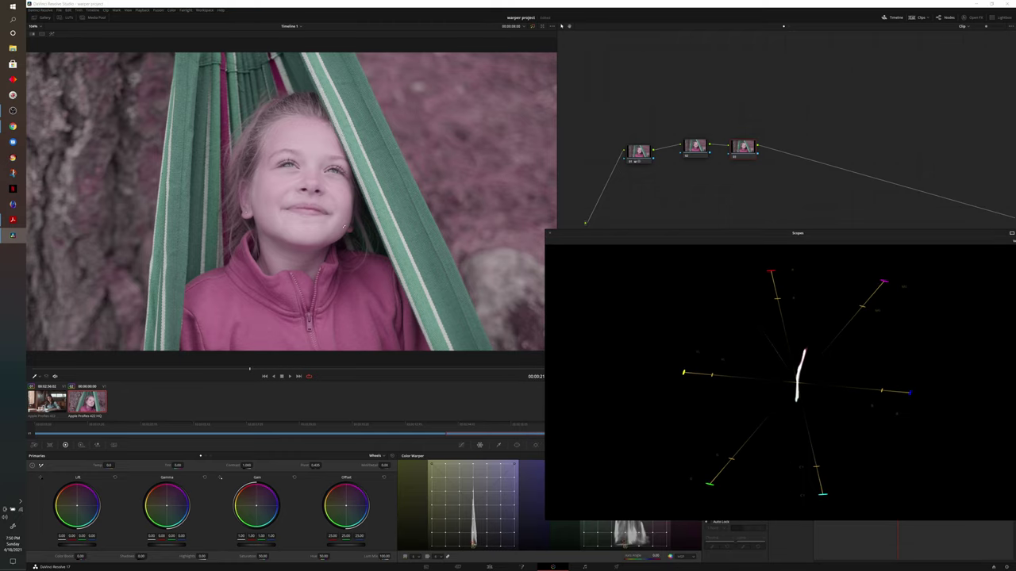
{"action": "left_click", "coordinate": [322, 558]}
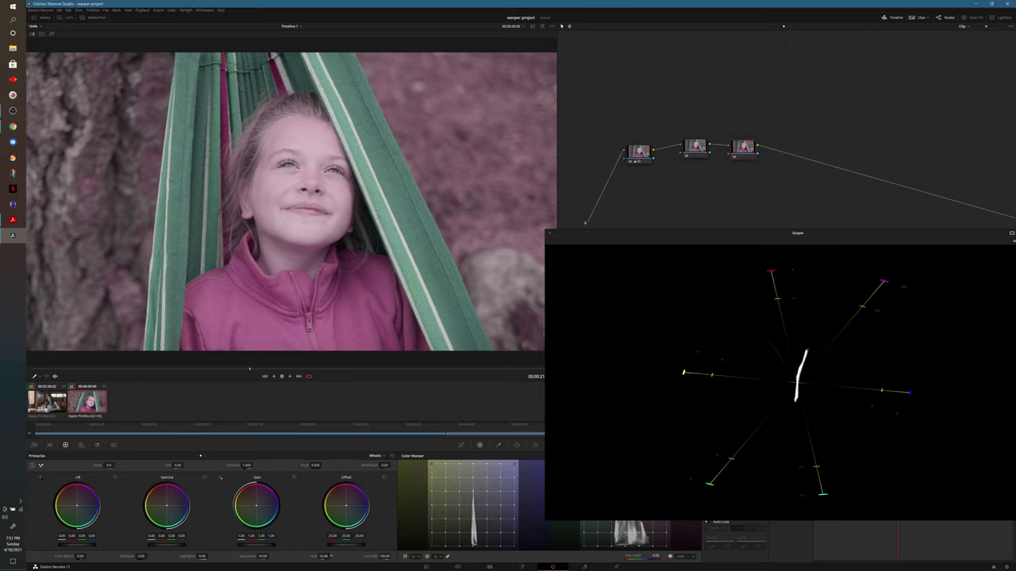
{"action": "left_click_drag", "start_coordinate": [322, 557], "coordinate": [310, 557]}
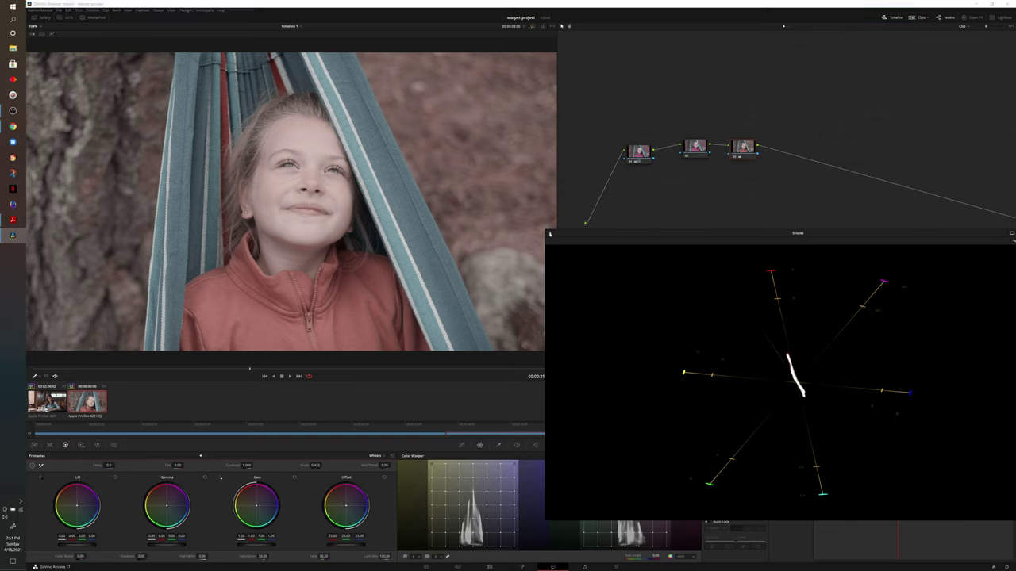
{"action": "key", "text": "ctrl+shift+w"}
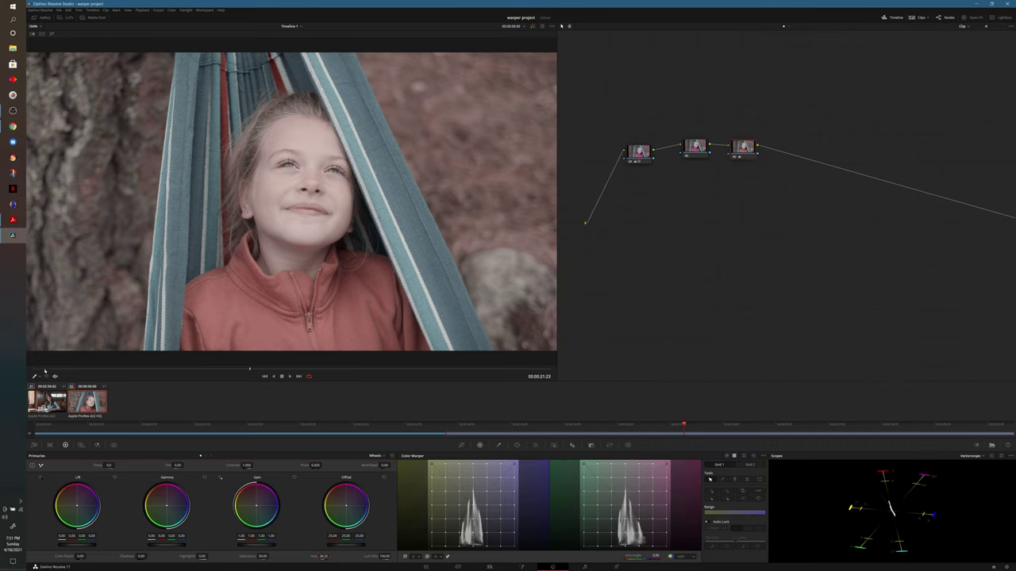
{"action": "left_click", "coordinate": [102, 369]}
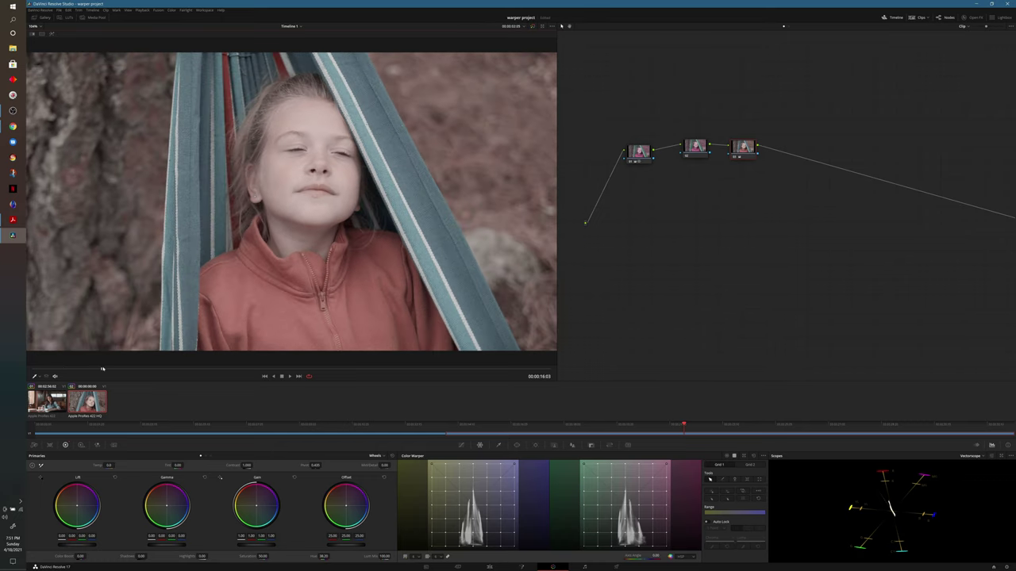
{"action": "left_click_drag", "start_coordinate": [101, 369], "coordinate": [363, 356]}
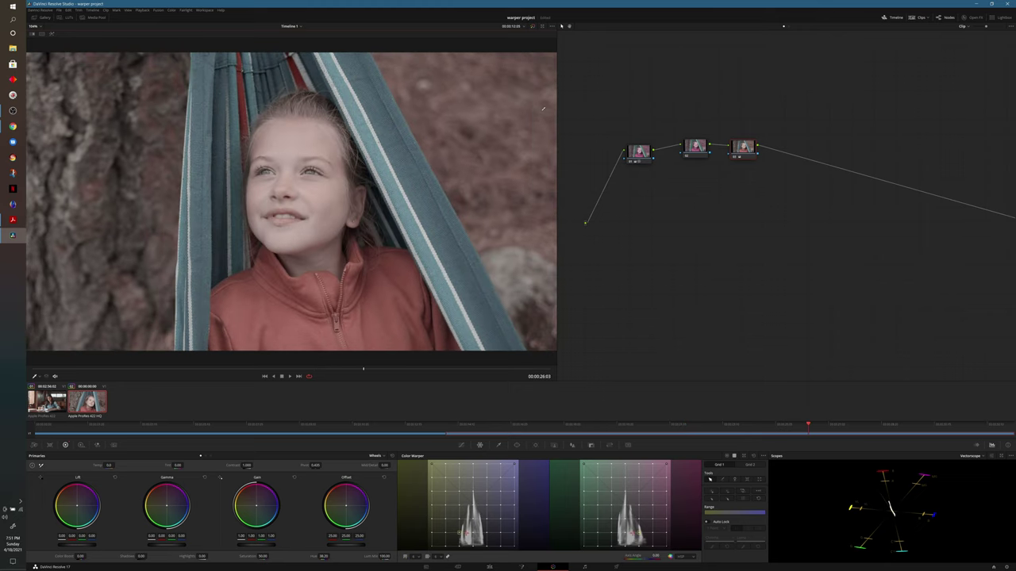
{"action": "left_click", "coordinate": [533, 26]}
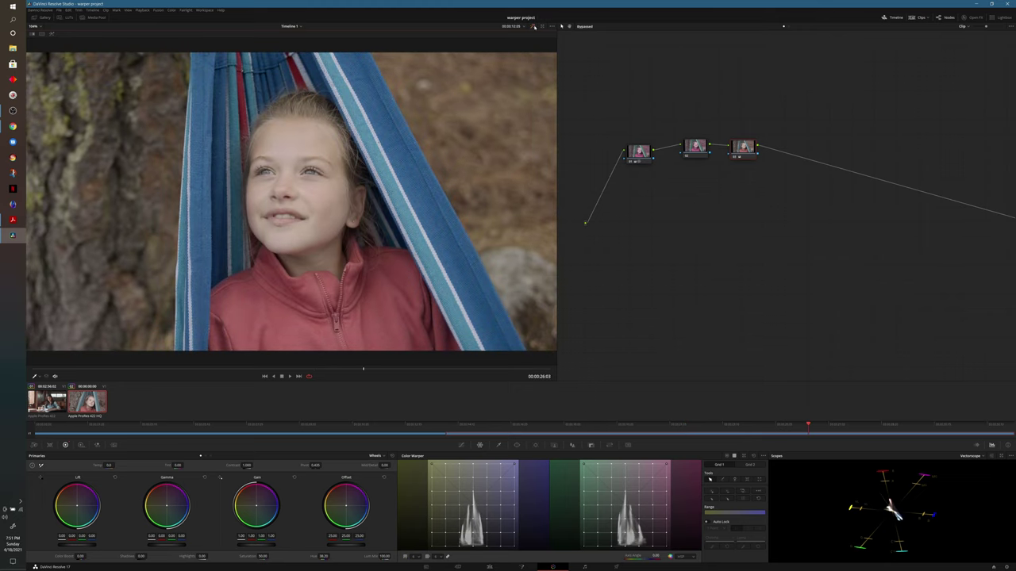
{"action": "left_click", "coordinate": [533, 27]}
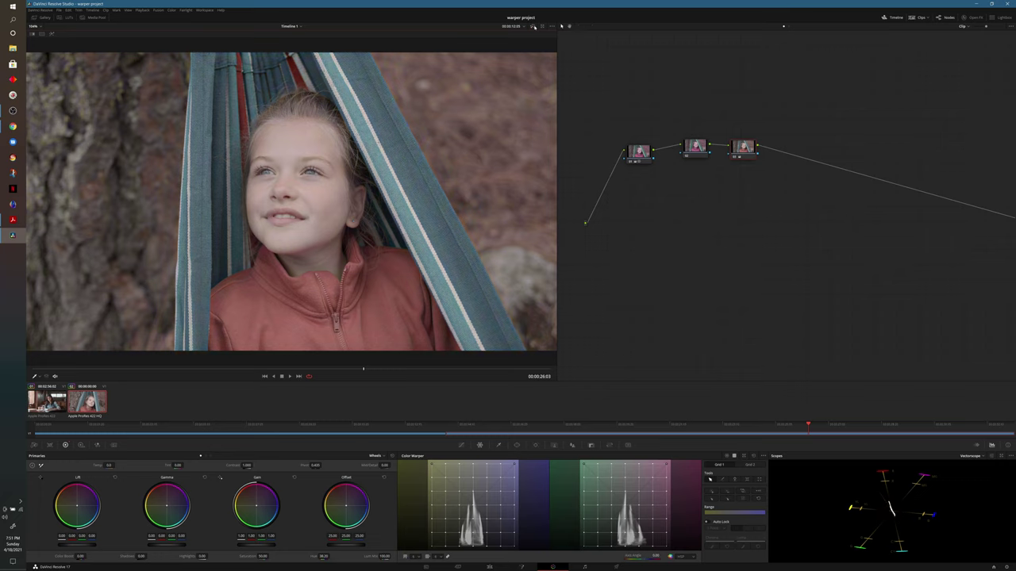
{"action": "left_click", "coordinate": [533, 26]}
{"action": "left_click", "coordinate": [533, 26]}
{"action": "left_click", "coordinate": [533, 26]}
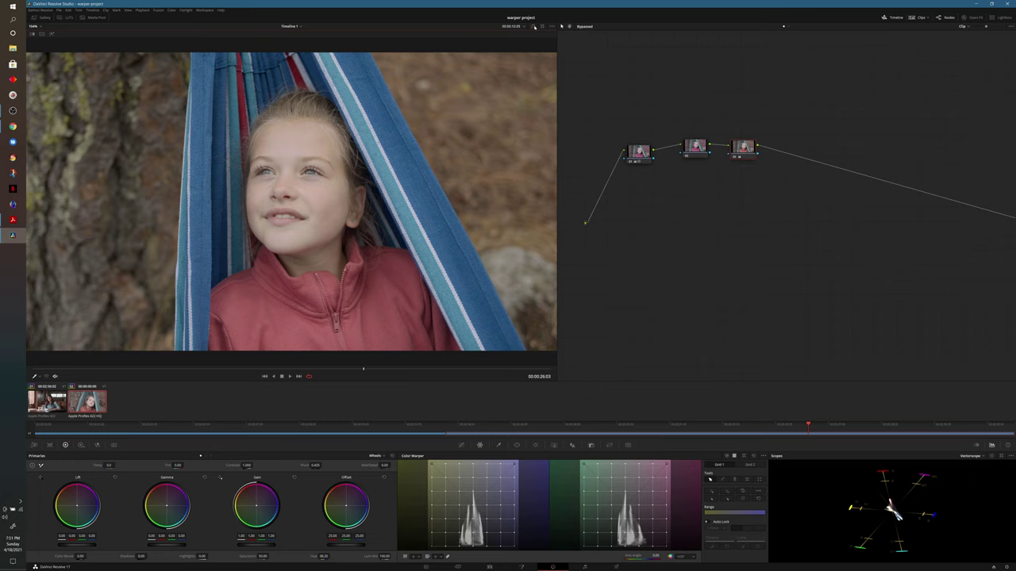
{"action": "left_click", "coordinate": [533, 26]}
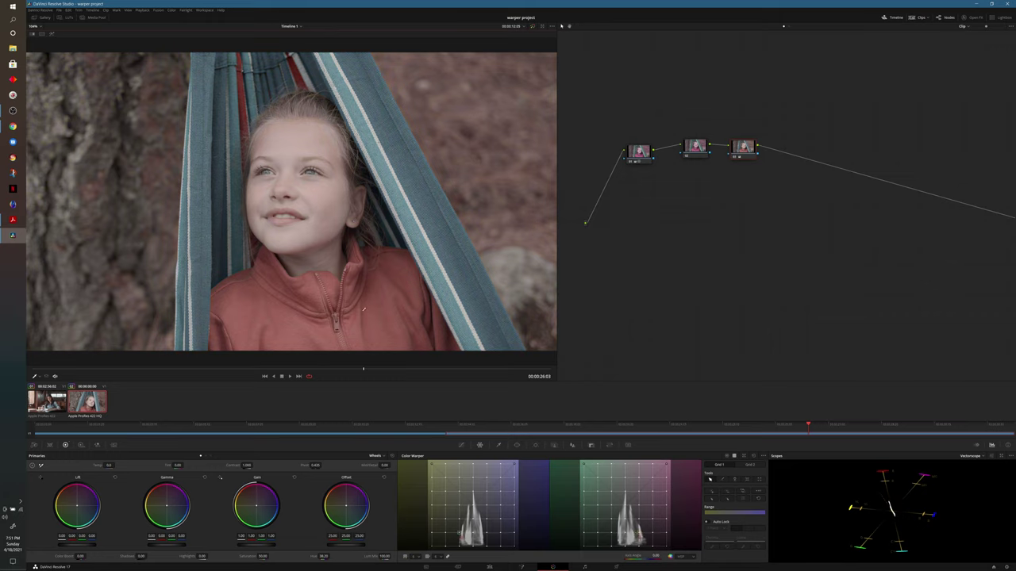
{"action": "left_click", "coordinate": [390, 369]}
{"action": "left_click_drag", "start_coordinate": [390, 371], "coordinate": [437, 369]}
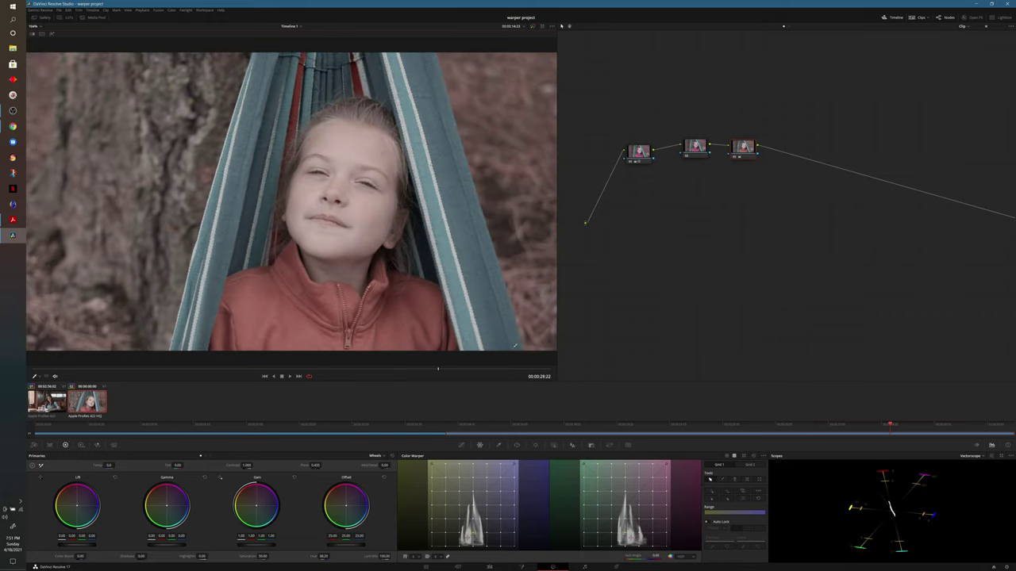
Step: Add a fourth serial node, raise its Saturation, and scrub through the clip to check it
{"action": "right_click", "coordinate": [740, 154]}
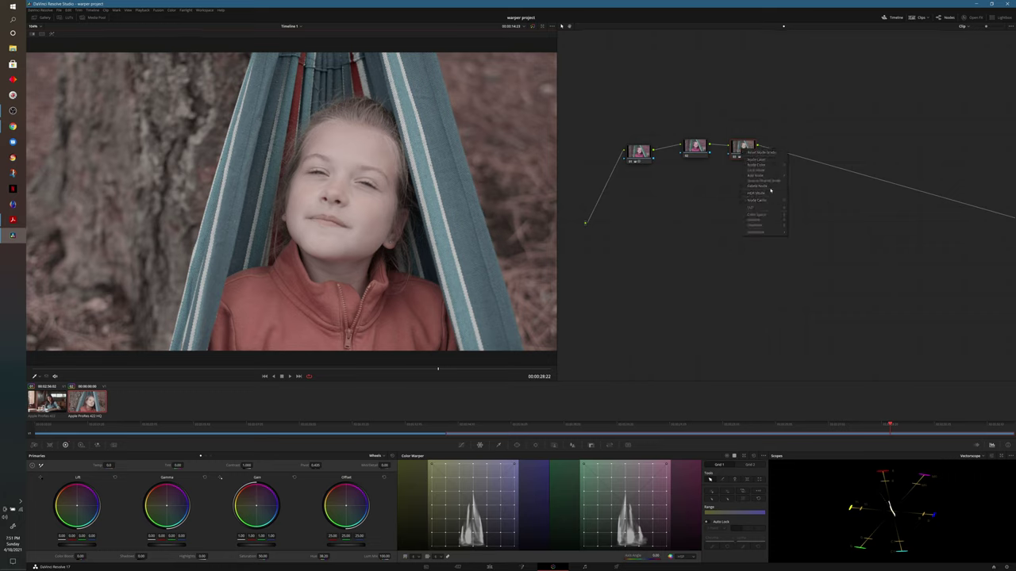
{"action": "left_click", "coordinate": [802, 177]}
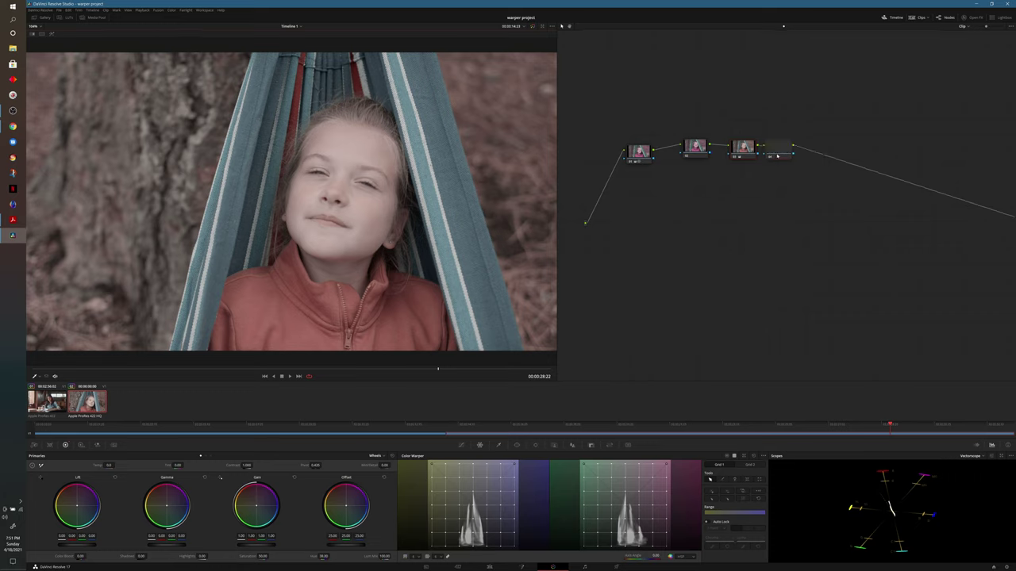
{"action": "left_click_drag", "start_coordinate": [437, 369], "coordinate": [432, 370]}
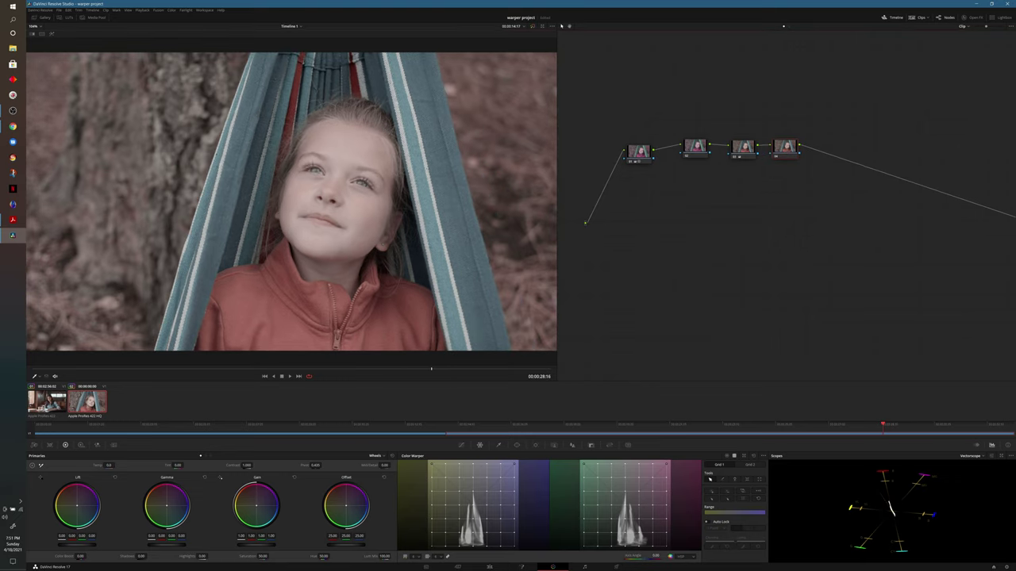
{"action": "left_click_drag", "start_coordinate": [262, 556], "coordinate": [273, 556]}
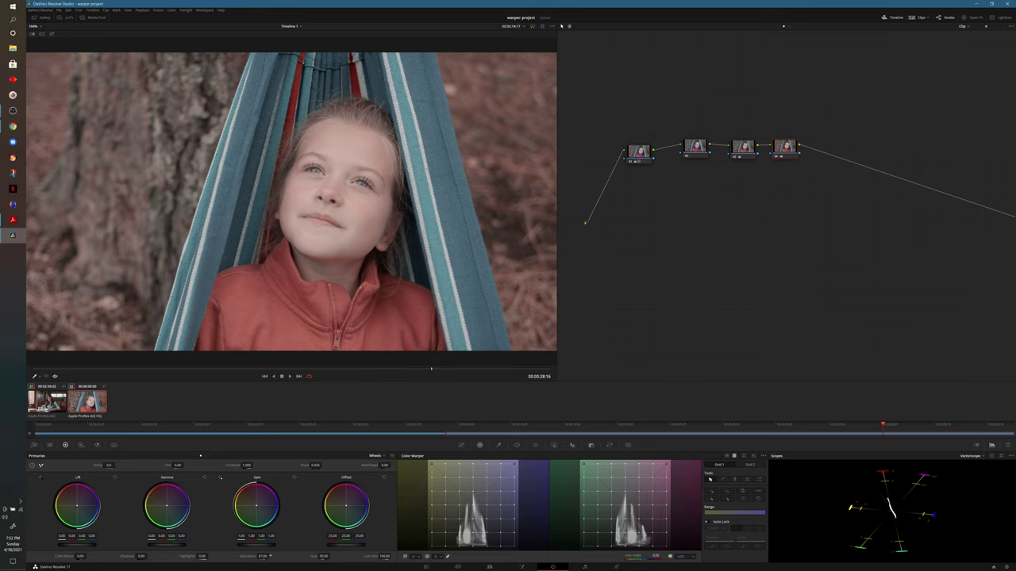
{"action": "left_click", "coordinate": [33, 373]}
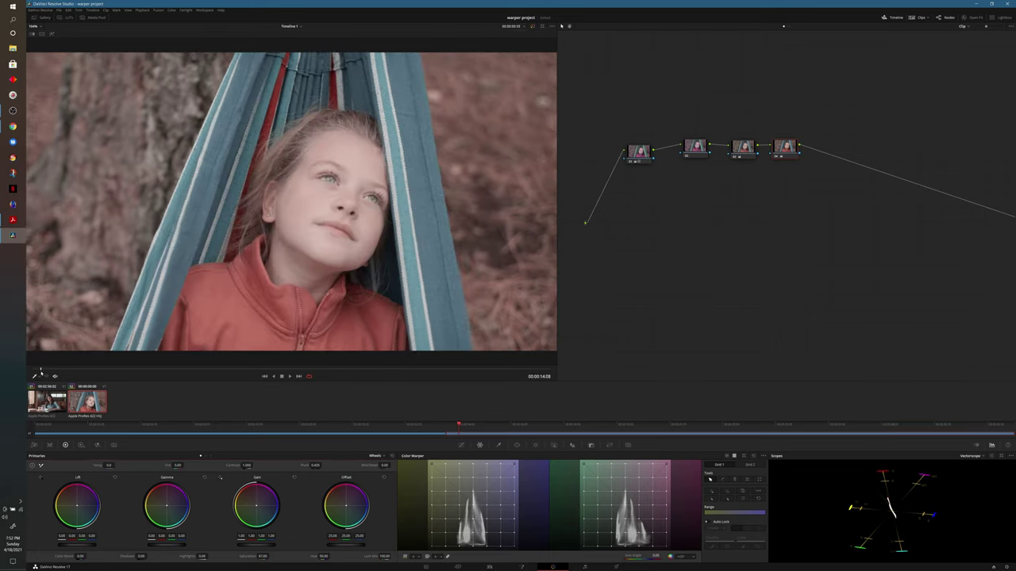
{"action": "left_click_drag", "start_coordinate": [33, 373], "coordinate": [205, 359]}
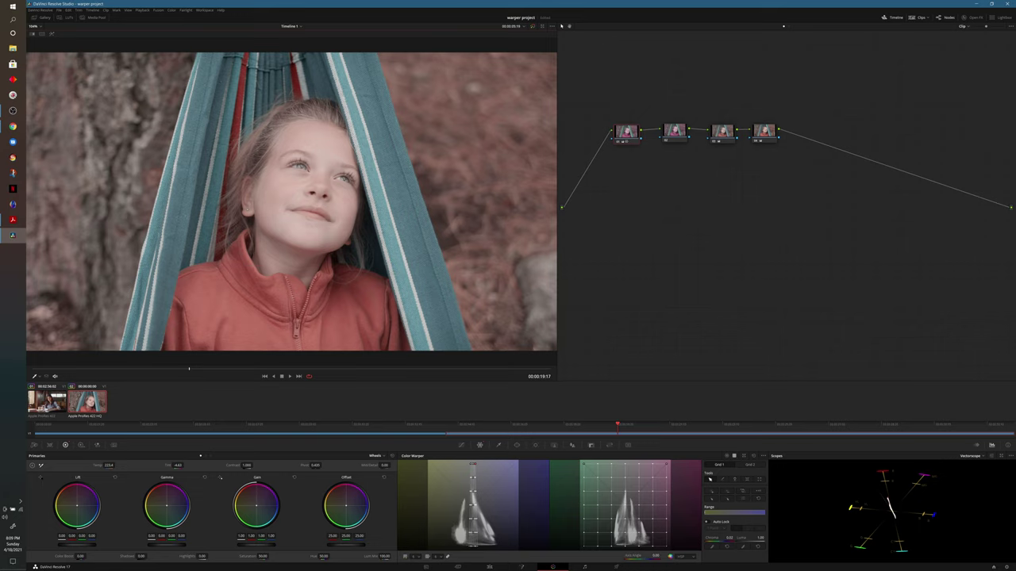
Step: Compare the hammock clip with its grade bypassed, then float the Color Warper again
{"action": "left_click", "coordinate": [533, 26]}
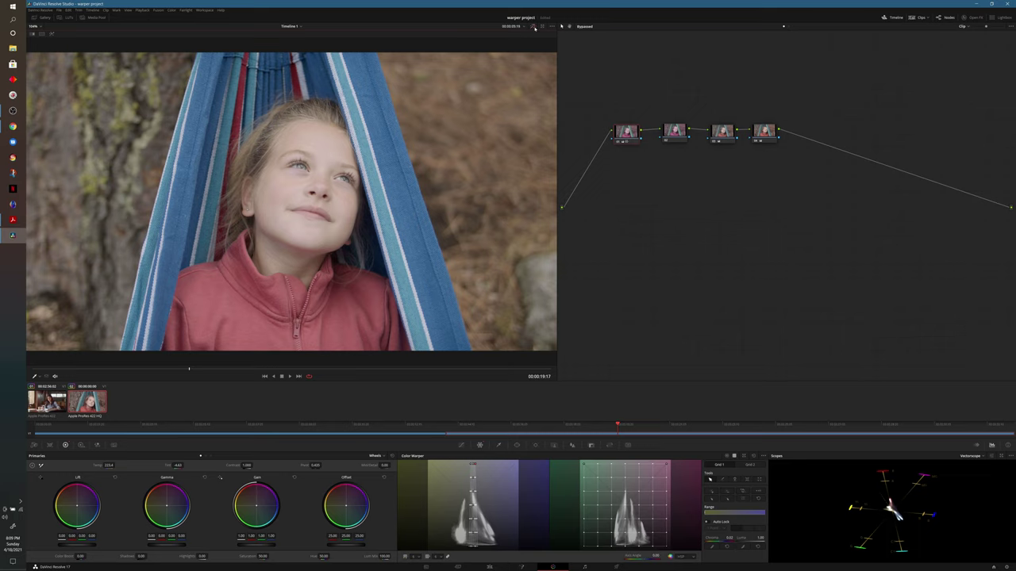
{"action": "left_click", "coordinate": [533, 27]}
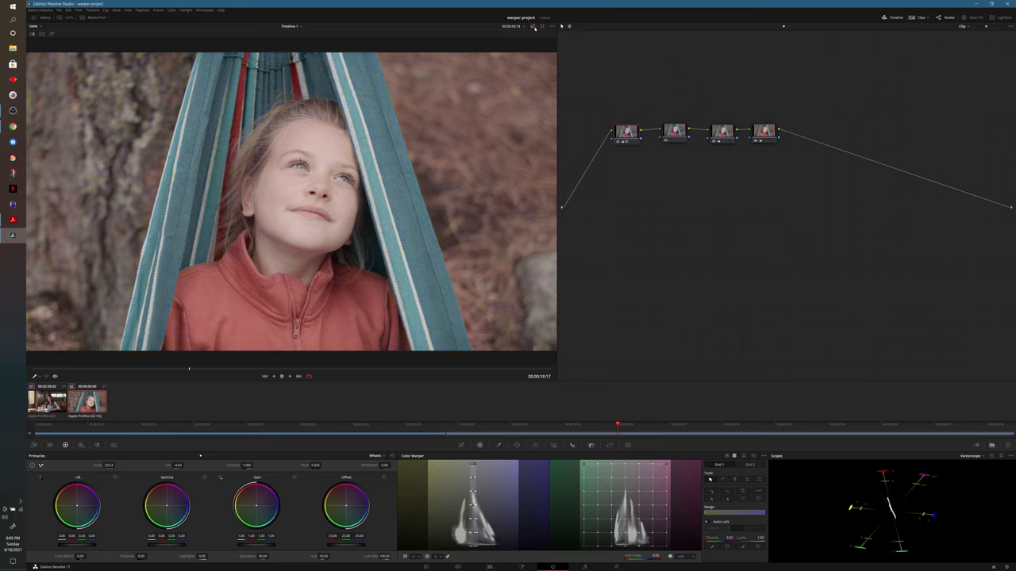
{"action": "left_click", "coordinate": [744, 456]}
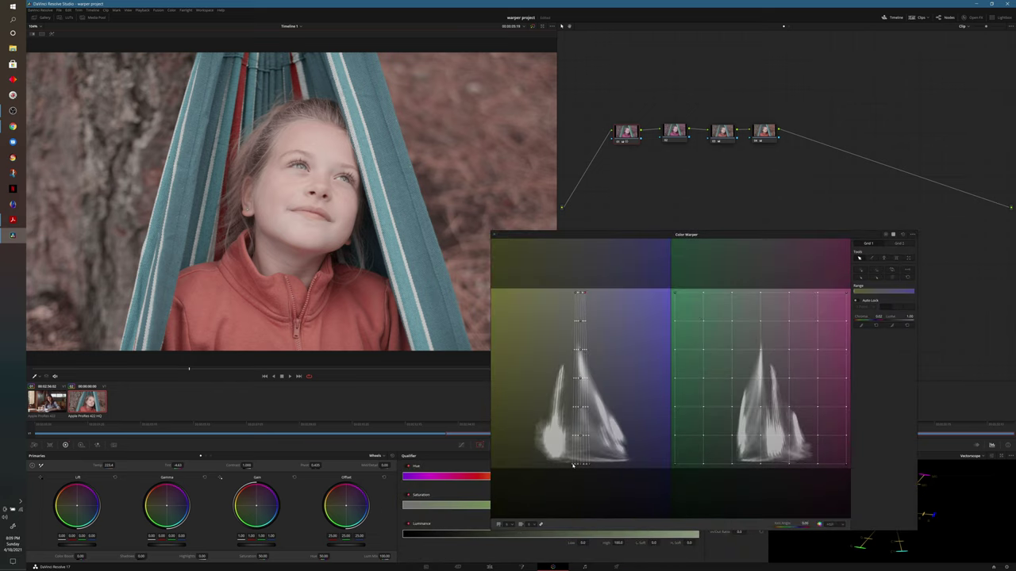
Step: Drag the bottom warper points toward lower chroma and compare against the ungraded hammock clip
{"action": "left_click_drag", "start_coordinate": [572, 466], "coordinate": [552, 462]}
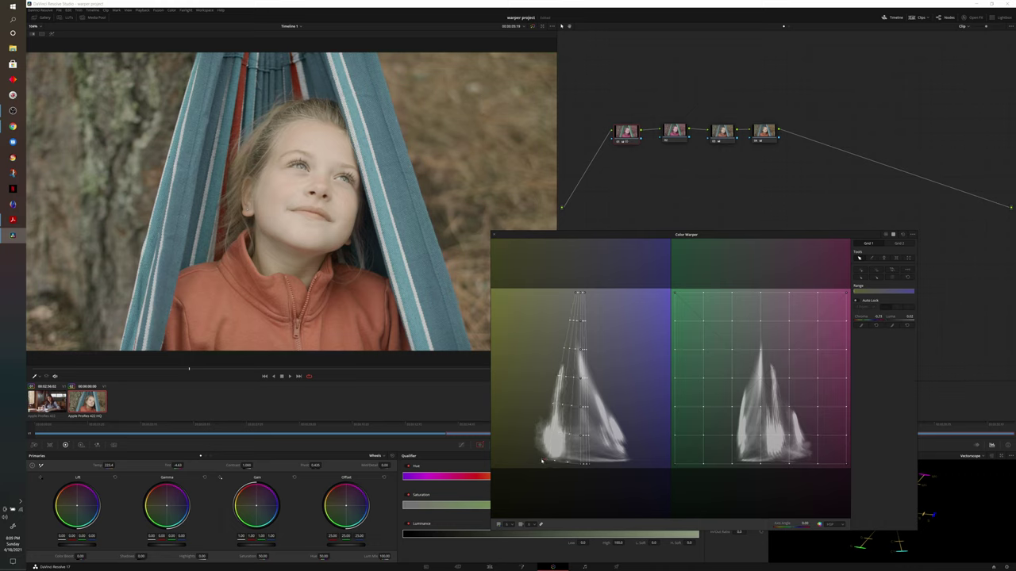
{"action": "left_click_drag", "start_coordinate": [545, 459], "coordinate": [539, 469]}
{"action": "left_click", "coordinate": [533, 26]}
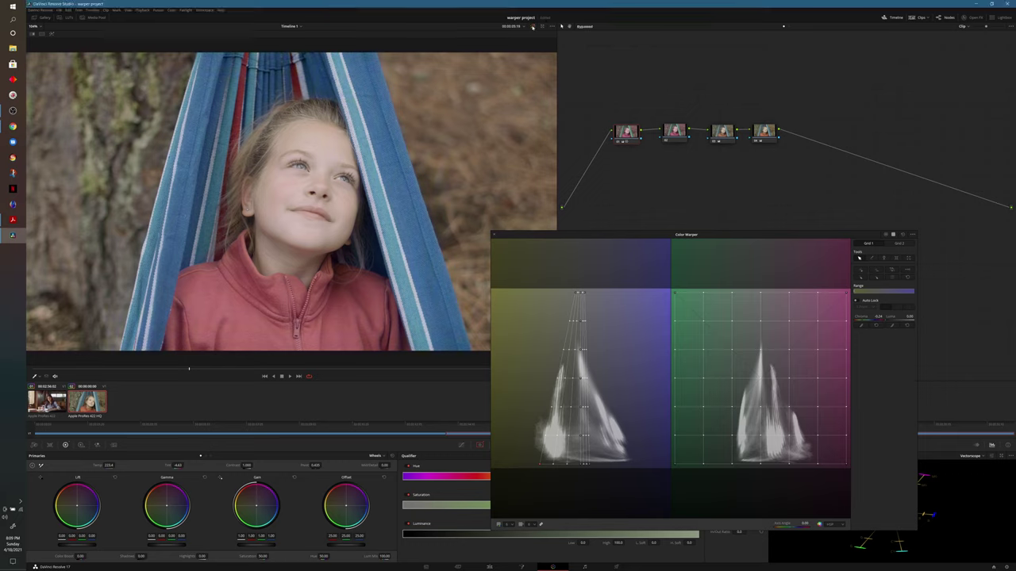
{"action": "left_click", "coordinate": [532, 26]}
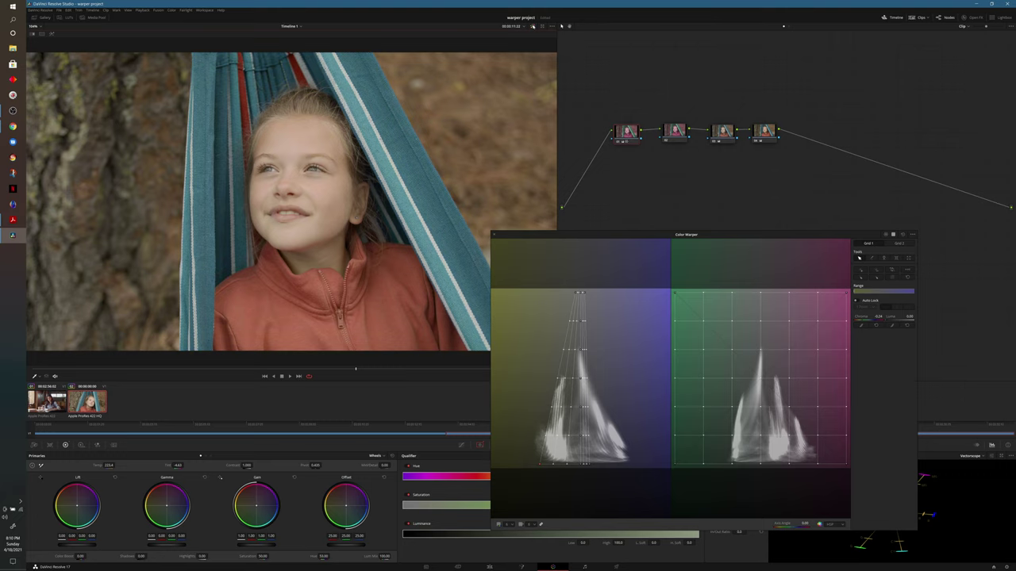
{"action": "left_click", "coordinate": [562, 26]}
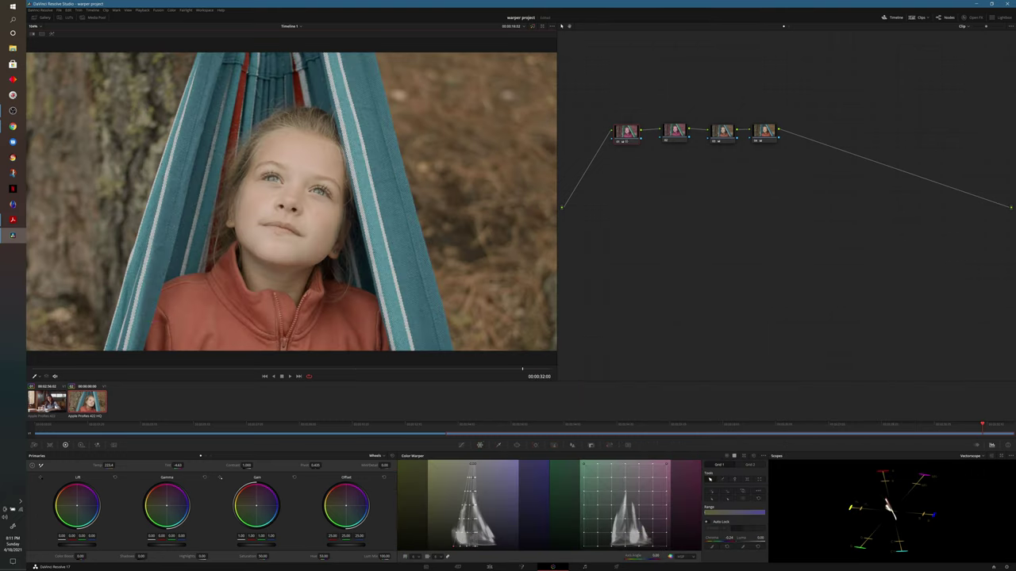
Step: On the woman-at-table clip, toggle node 1 off and on to compare, then float the Color Warper
{"action": "key", "text": "Up"}
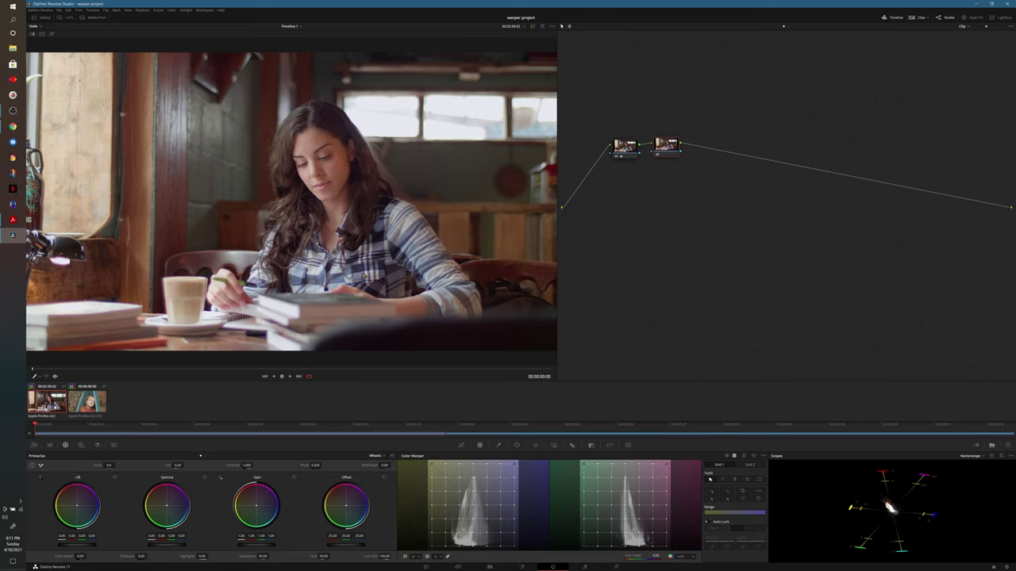
{"action": "mouse_move", "coordinate": [671, 150]}
{"action": "left_mouse_down"}
{"action": "mouse_move", "coordinate": [679, 151]}
{"action": "mouse_move", "coordinate": [635, 141]}
{"action": "mouse_move", "coordinate": [669, 149]}
{"action": "left_mouse_up"}
{"action": "left_click", "coordinate": [625, 155]}
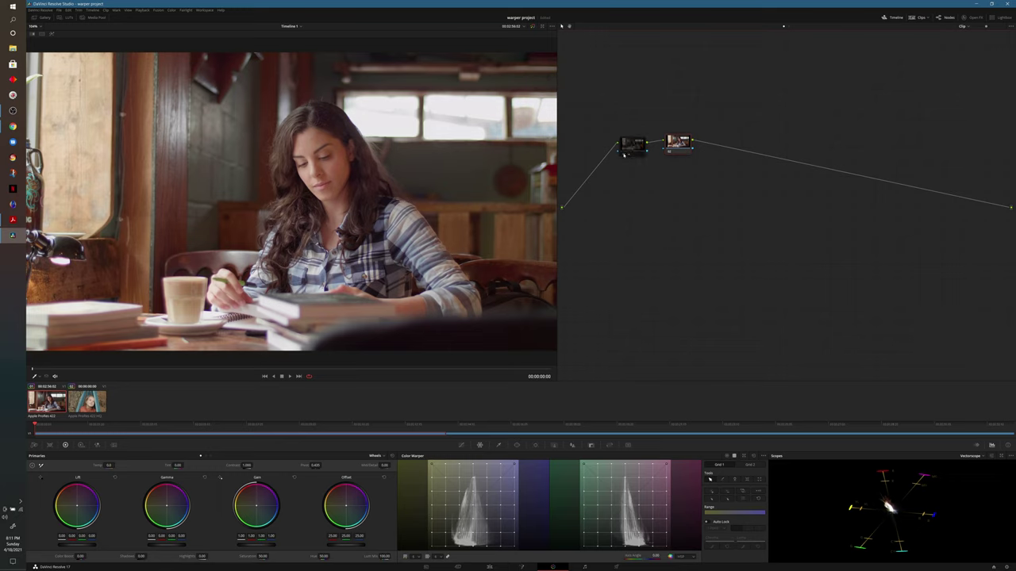
{"action": "left_click", "coordinate": [624, 155]}
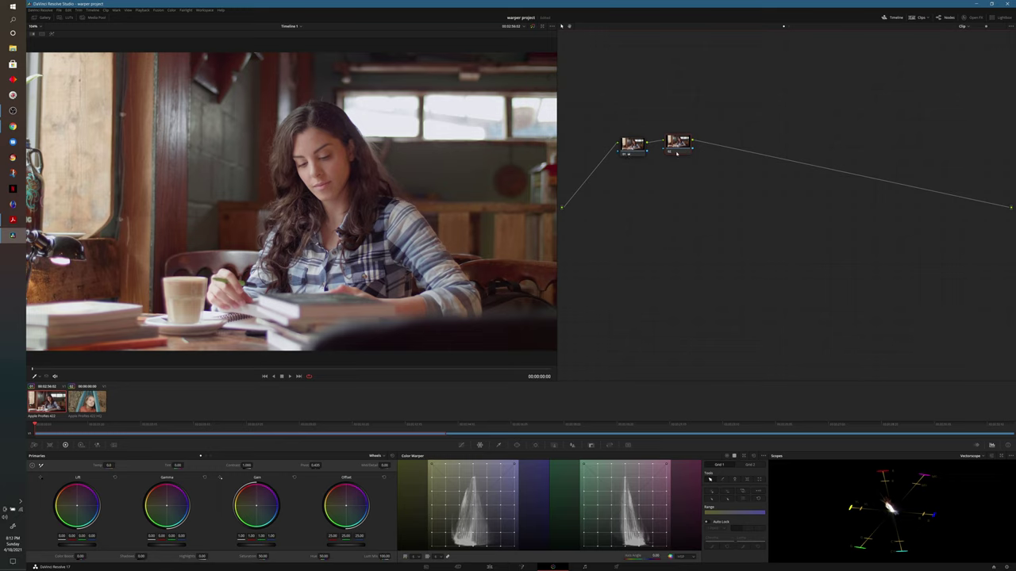
{"action": "left_click", "coordinate": [745, 457]}
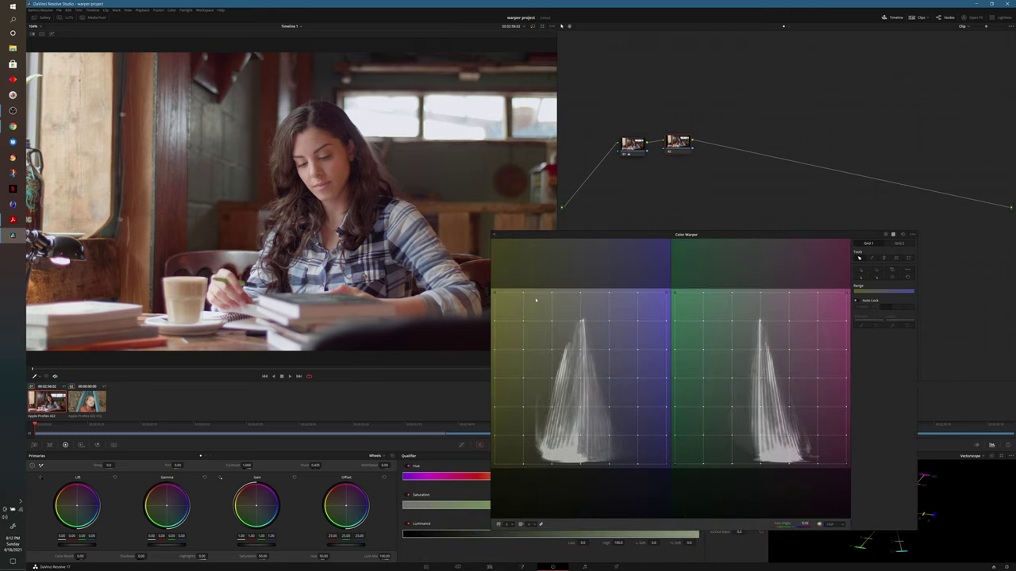
Step: Select a column of warper points, drag them to rotate hues, and pull the bottom-right corner inward
{"action": "left_click", "coordinate": [884, 258]}
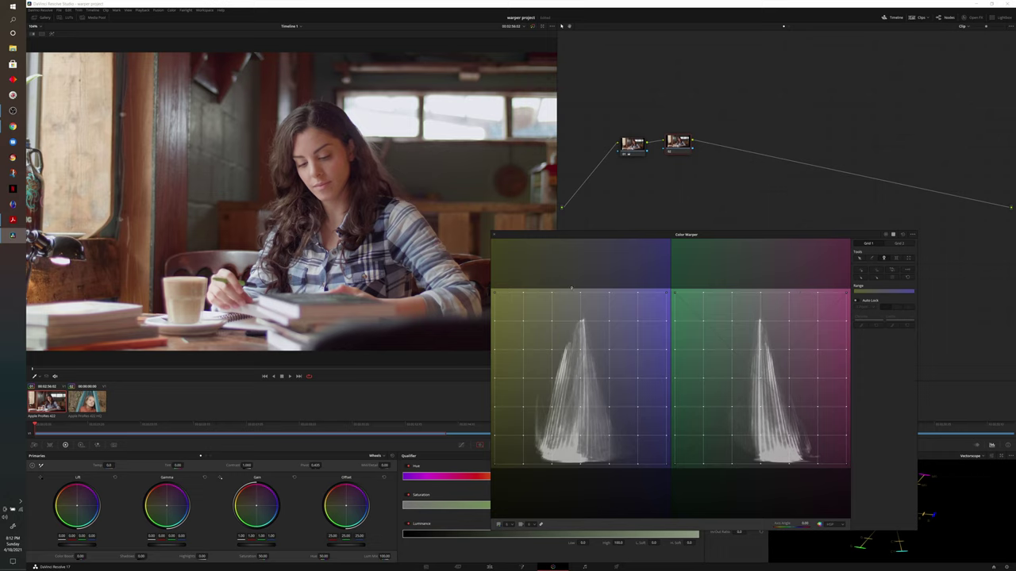
{"action": "left_click_drag", "start_coordinate": [571, 288], "coordinate": [588, 471]}
{"action": "left_click", "coordinate": [494, 295]}
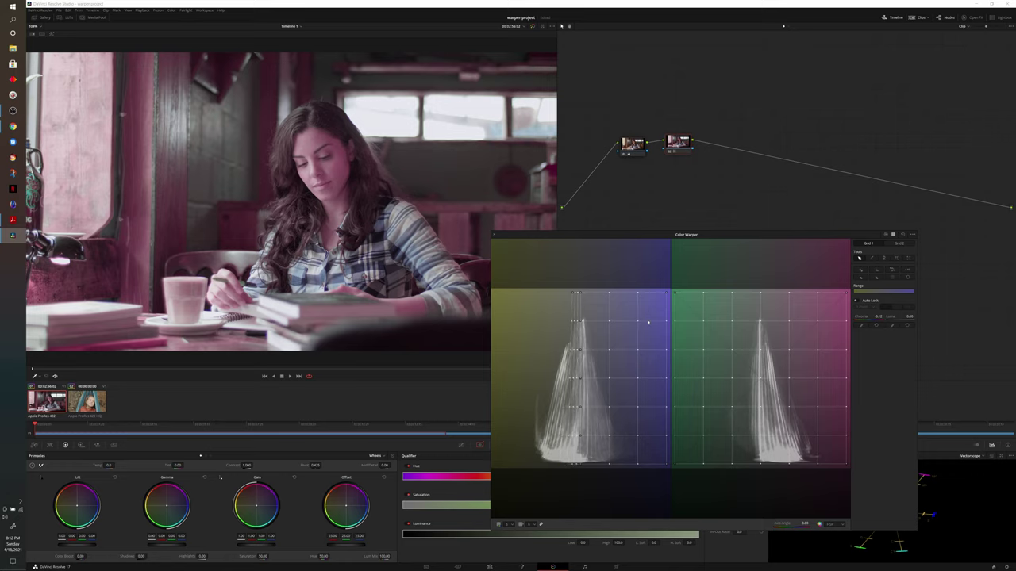
{"action": "left_click_drag", "start_coordinate": [665, 296], "coordinate": [586, 293]}
{"action": "left_click_drag", "start_coordinate": [669, 467], "coordinate": [597, 470]}
Step: Dock the Color Warper and add a serial node after node 2
{"action": "left_click", "coordinate": [893, 234]}
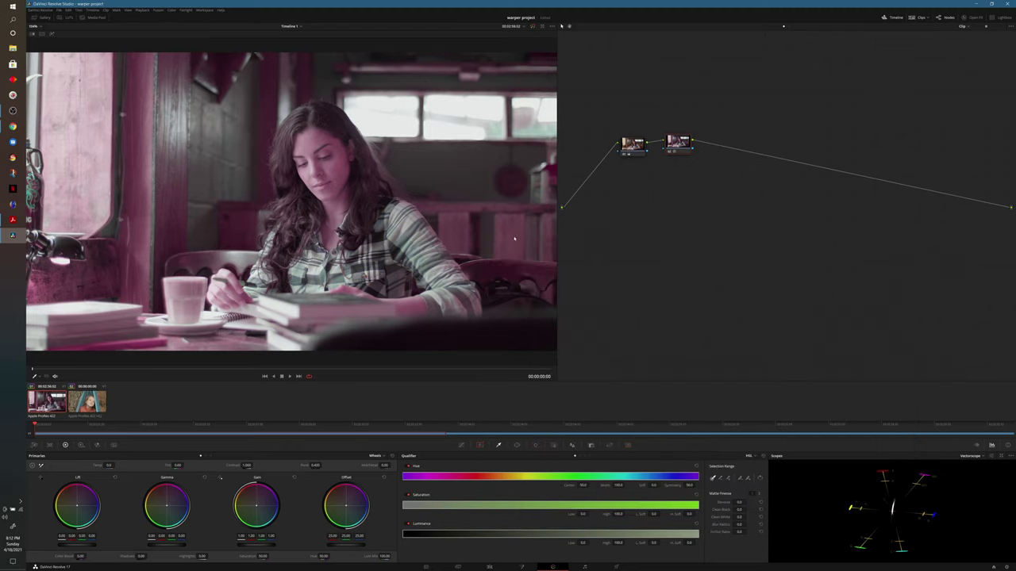
{"action": "right_click", "coordinate": [681, 143]}
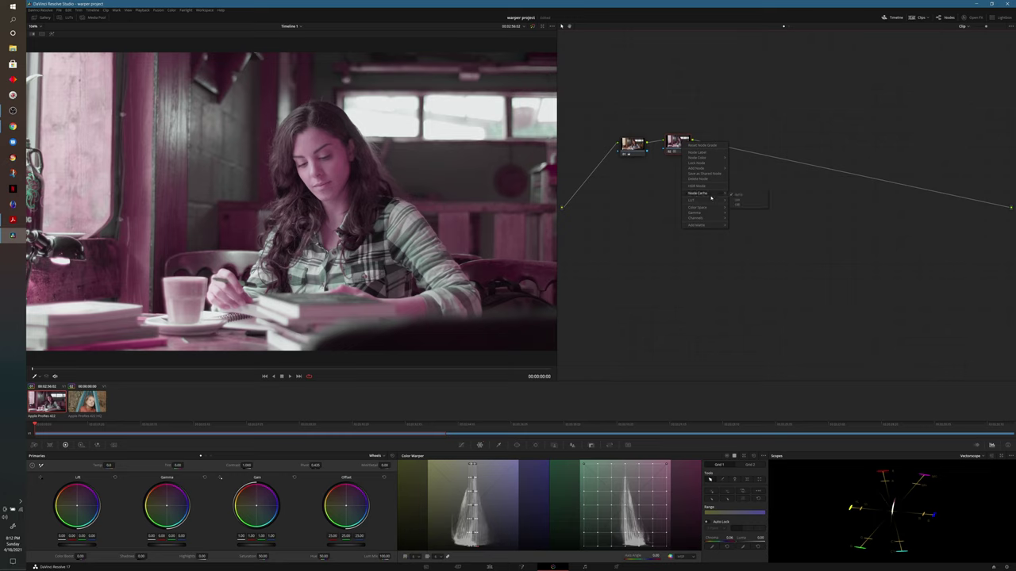
{"action": "mouse_move", "coordinate": [710, 193]}
{"action": "mouse_move", "coordinate": [698, 168]}
{"action": "left_click", "coordinate": [740, 170]}
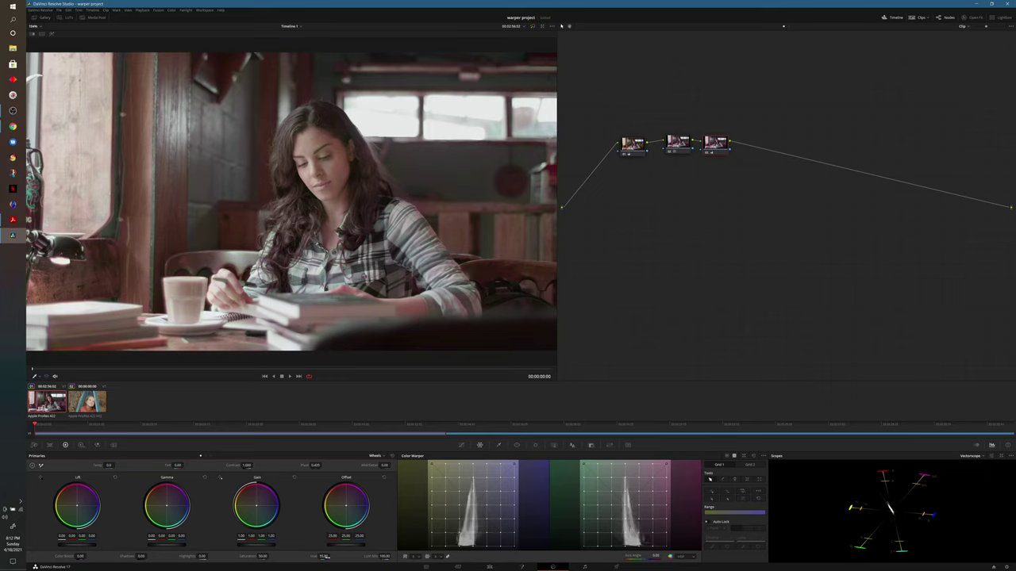
Step: Add a serial node after node 3 and raise its saturation to about 83.83
{"action": "right_click", "coordinate": [728, 146]}
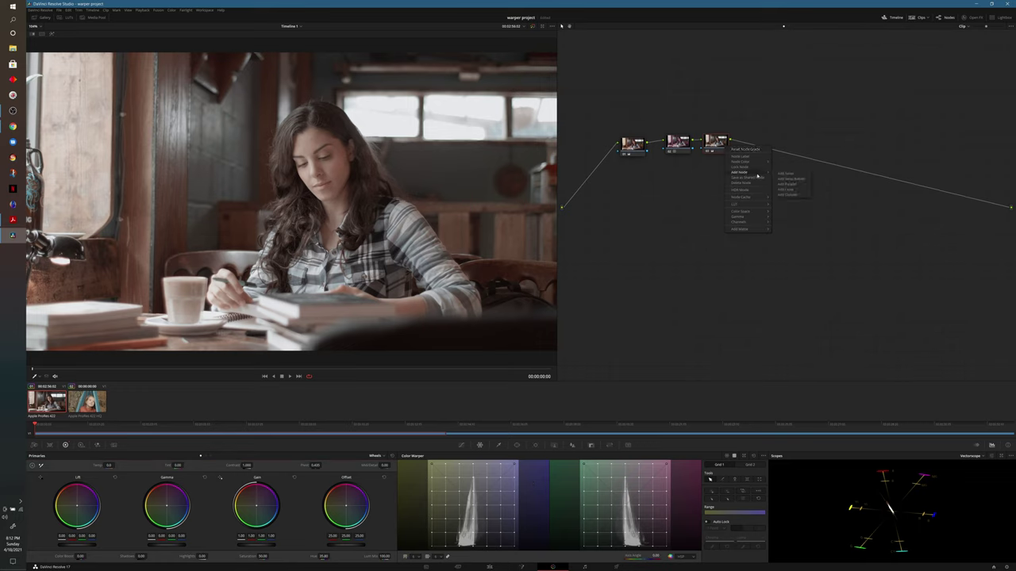
{"action": "left_click", "coordinate": [785, 174]}
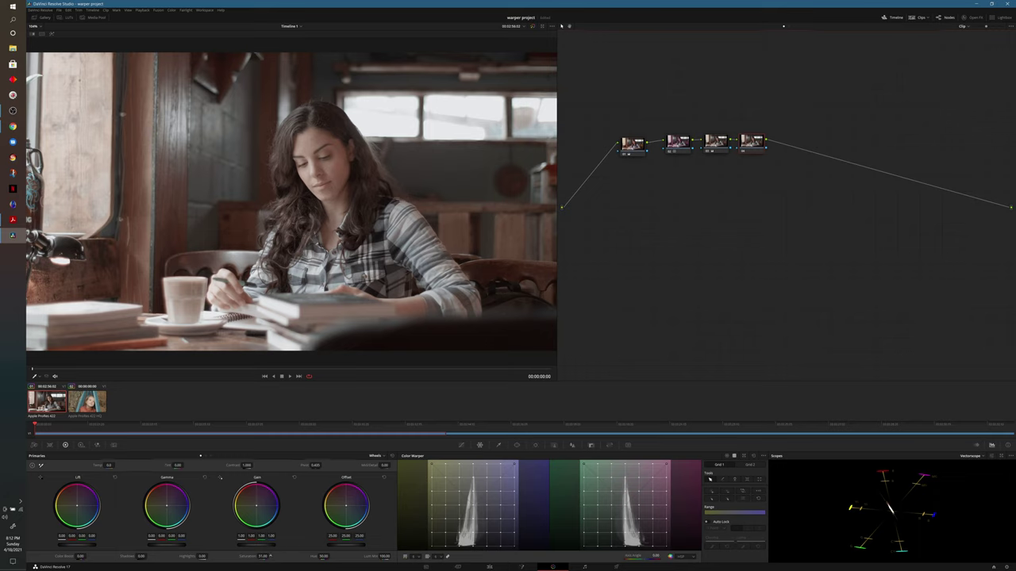
{"action": "left_click_drag", "start_coordinate": [264, 556], "coordinate": [270, 556]}
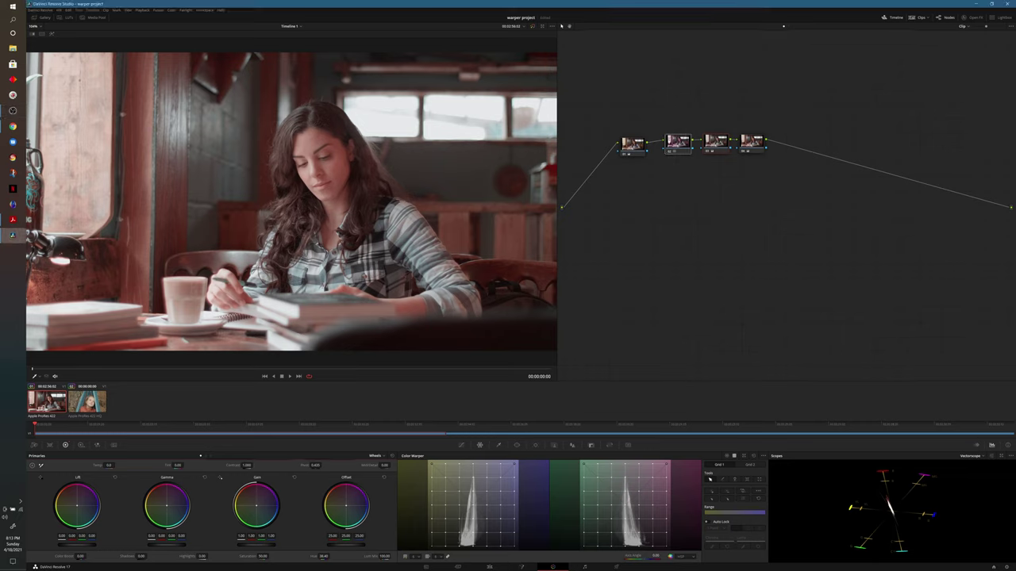
Step: Combine the two middle nodes into a Compound Node, reposition it, and show its Key settings
{"action": "right_click", "coordinate": [669, 143]}
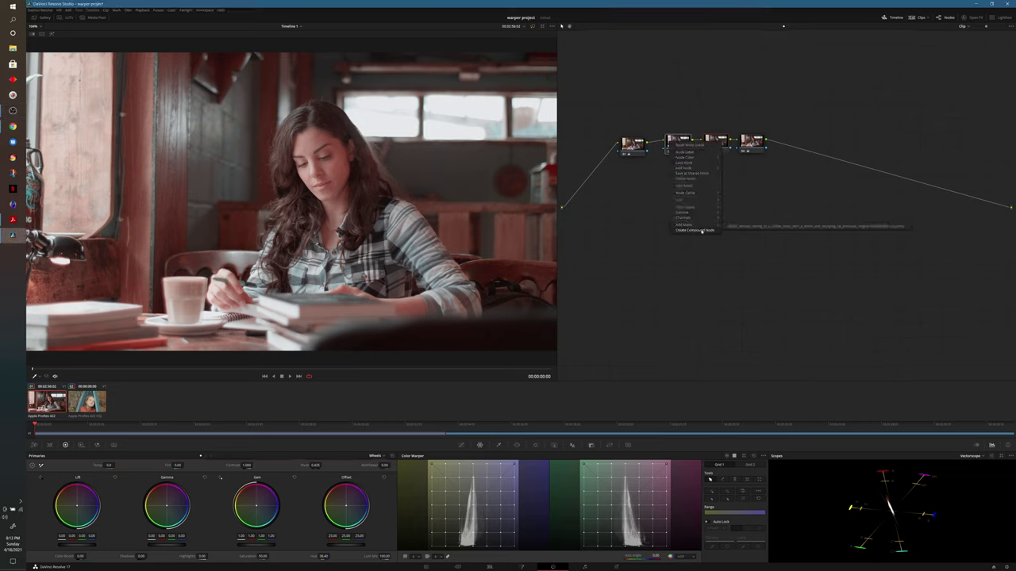
{"action": "left_click", "coordinate": [698, 230]}
{"action": "left_click_drag", "start_coordinate": [671, 149], "coordinate": [684, 143]}
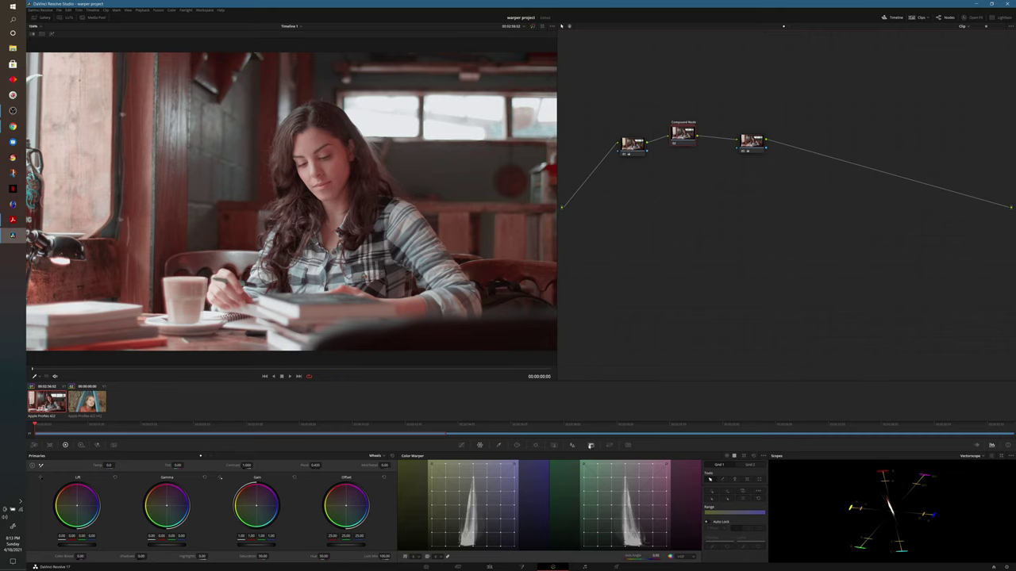
{"action": "left_click", "coordinate": [591, 445]}
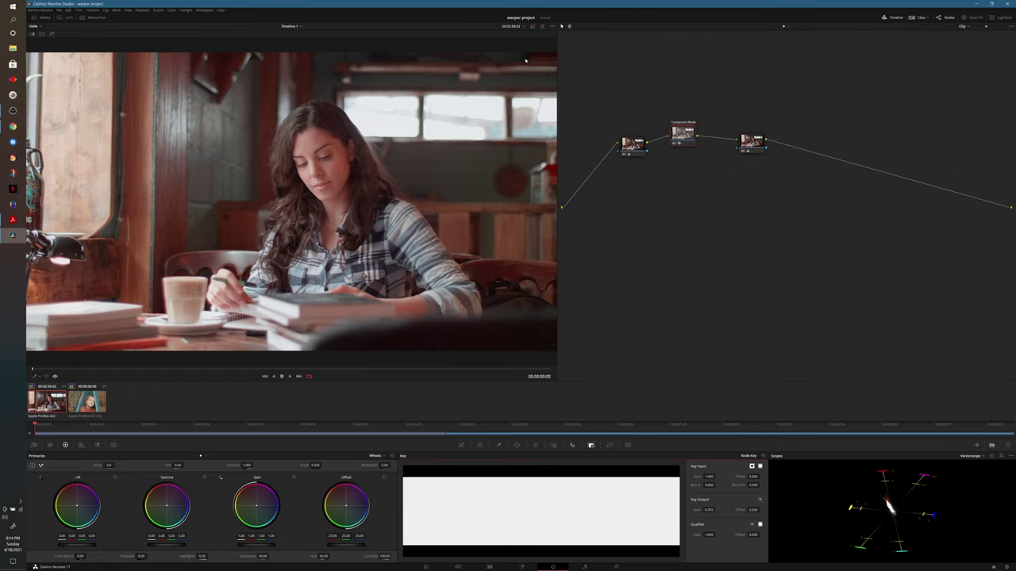
{"action": "left_click", "coordinate": [531, 27]}
{"action": "left_click", "coordinate": [532, 27]}
{"action": "left_click", "coordinate": [532, 27]}
{"action": "left_click", "coordinate": [531, 27]}
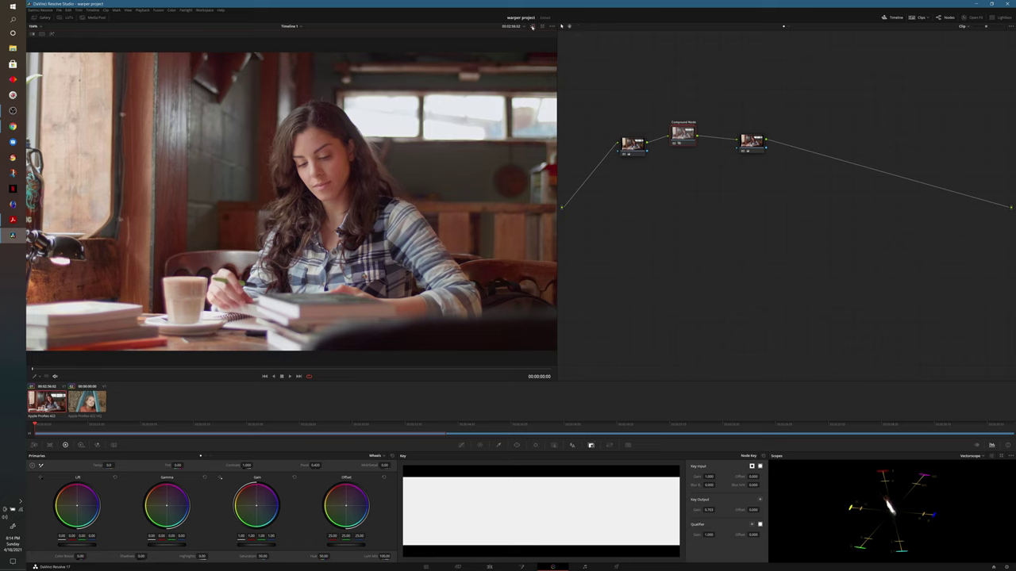